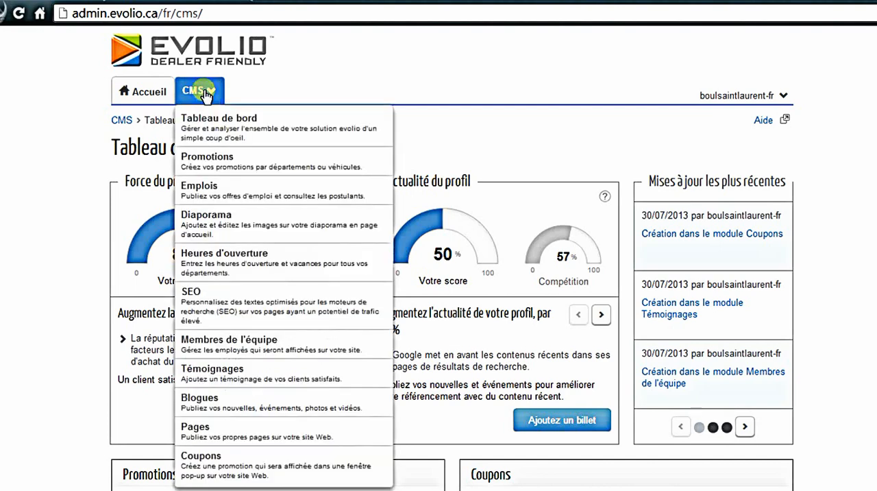
Step: Open the CMS's SEO module and start adding a new SEO text
left_click(204, 96)
left_click(192, 296)
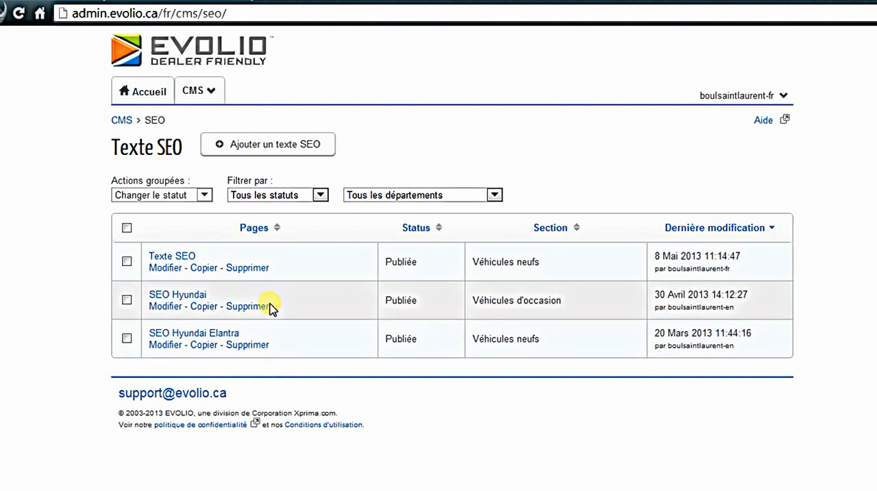
left_click(242, 154)
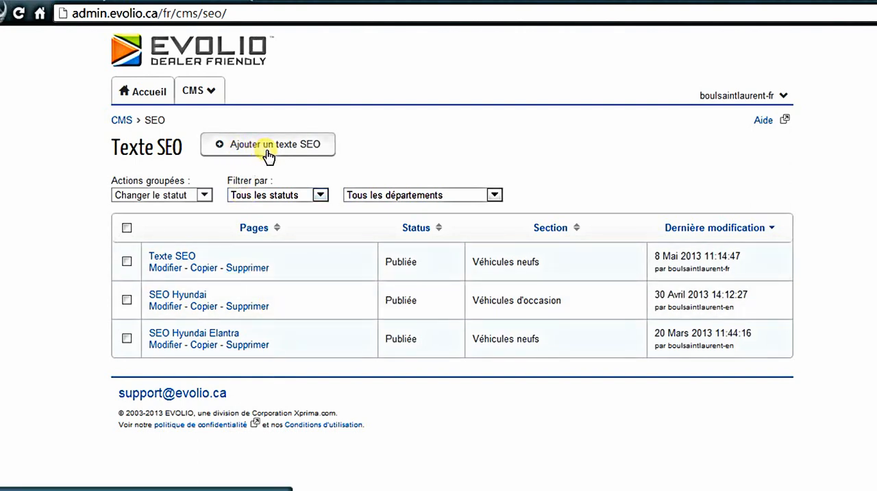
left_click(268, 155)
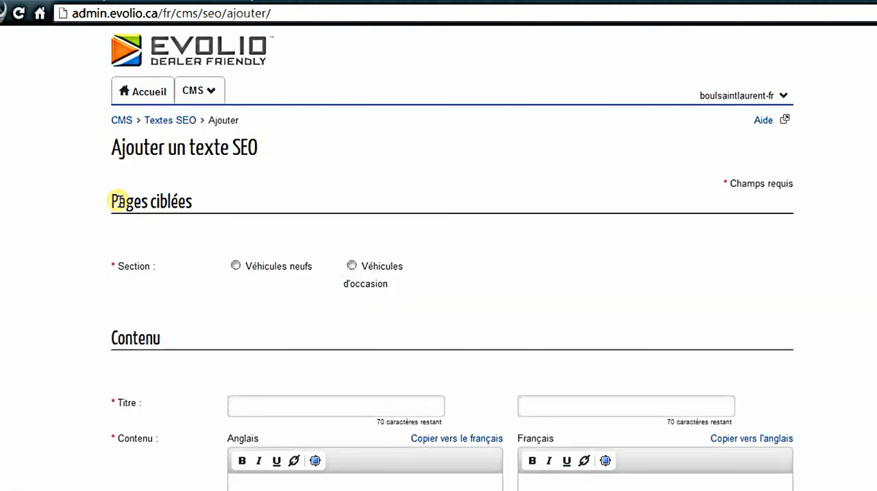
Step: Target the Véhicules neufs section and add a new-vehicle page filter for the 2013 Hyundai Accent Berline
left_click(235, 266)
left_click(235, 267)
scroll(326, 276, "down", 1)
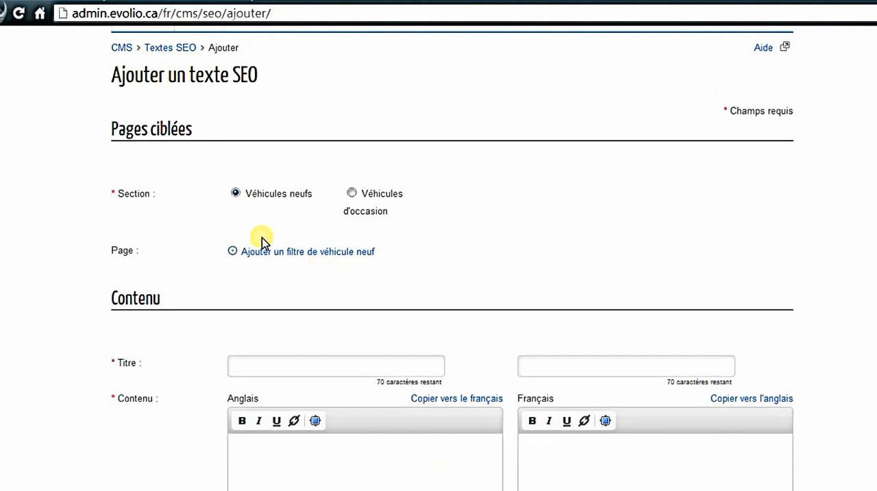
left_click(293, 254)
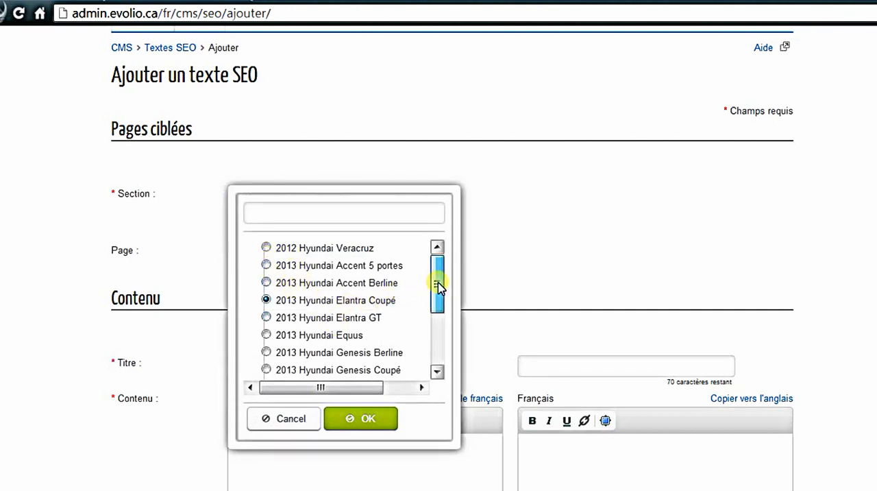
left_click_drag(439, 286, 449, 259)
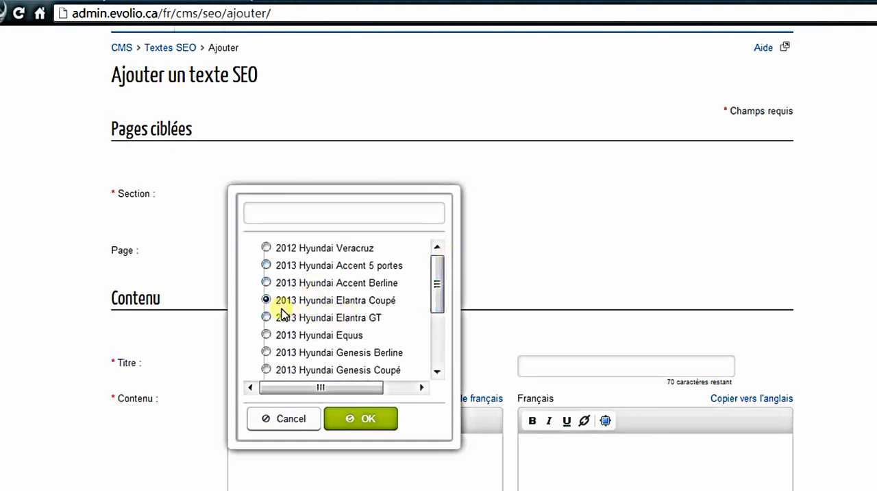
left_click(267, 283)
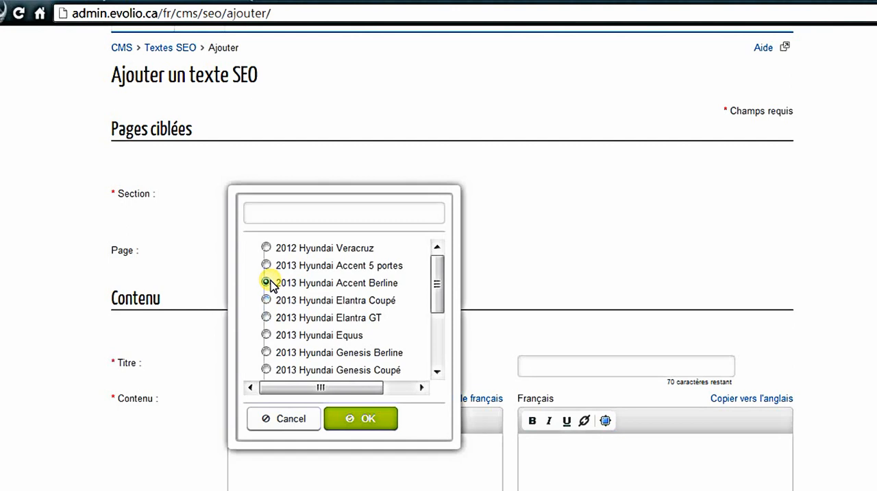
left_click(364, 424)
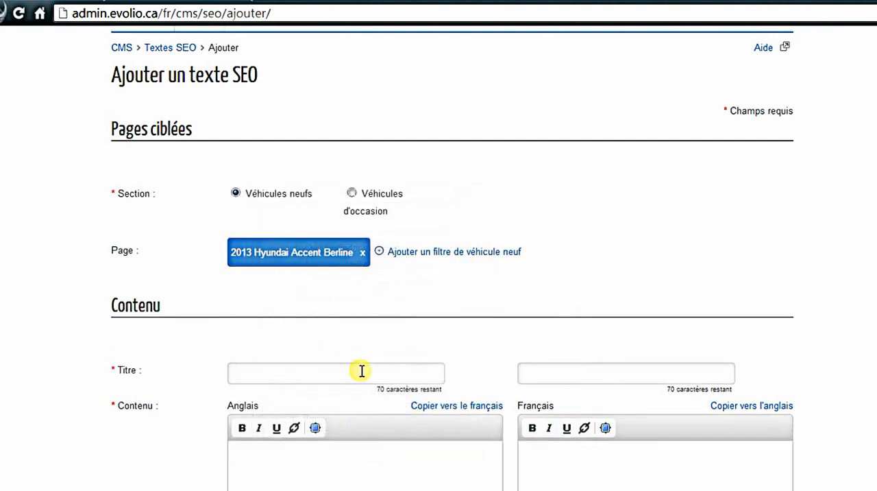
Step: Enter "Hyundai accent SEO" as the French title of the SEO text
scroll(351, 327, "down", 3)
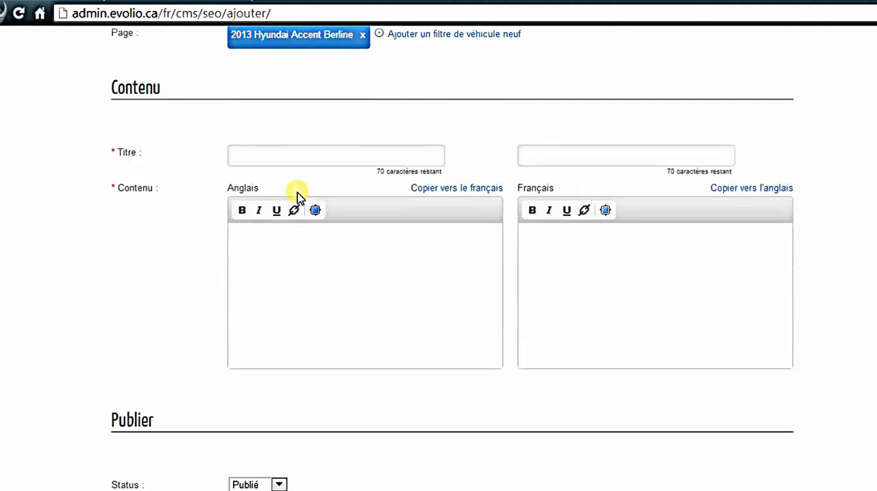
left_click(249, 151)
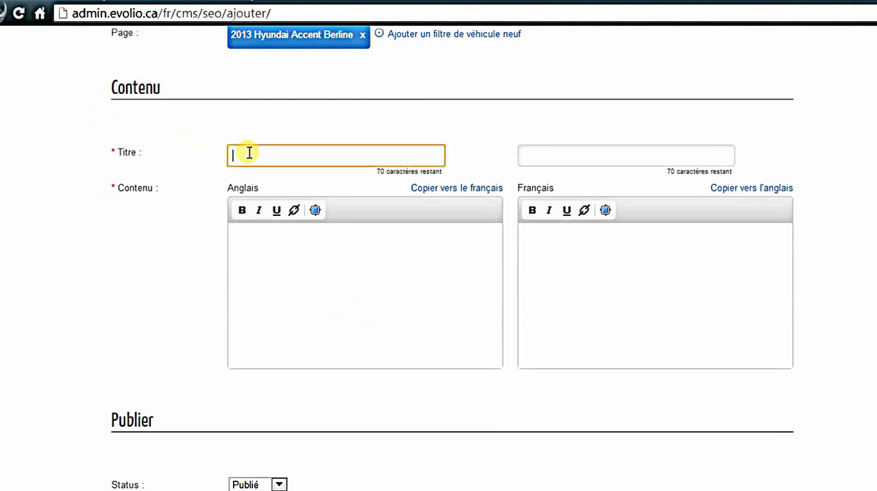
left_click(550, 153)
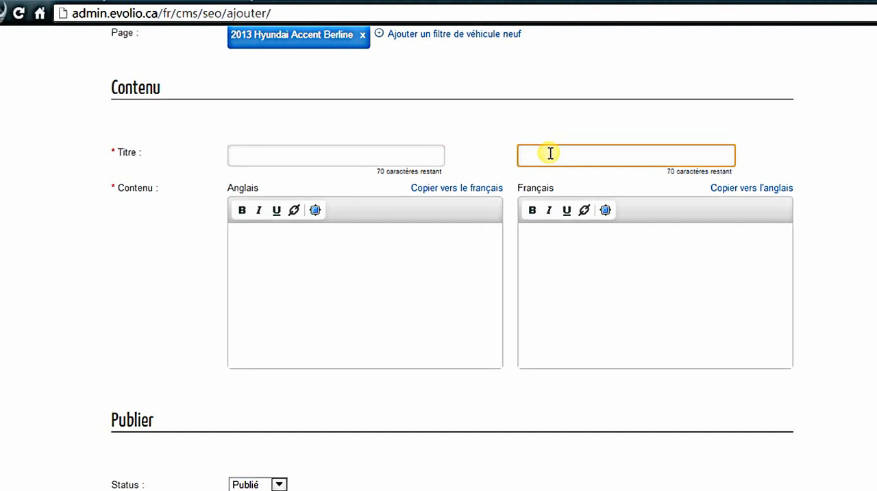
type("H")
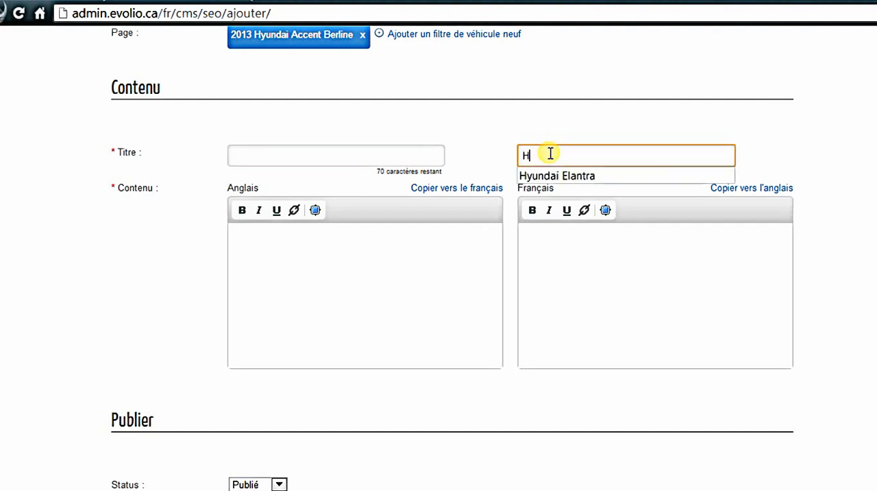
type("yundai accent ")
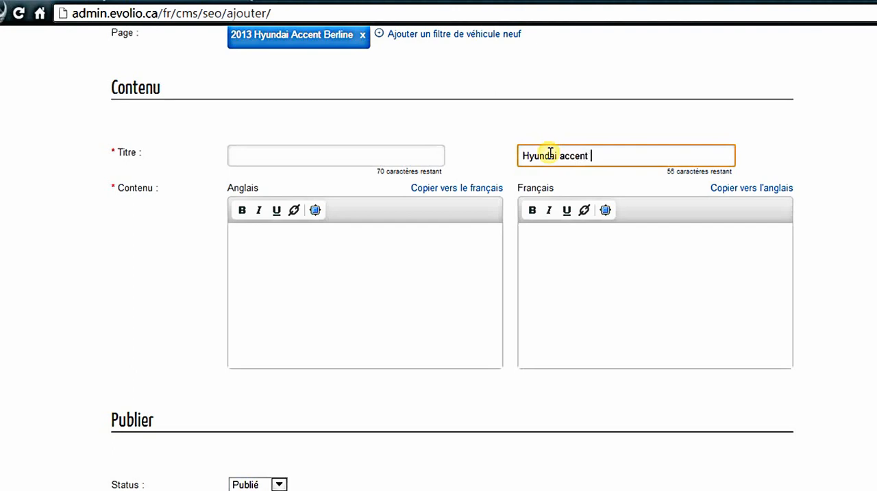
type("SEO")
Step: Copy the French title "Hyundai accent SEO" into the English title
left_click_drag(612, 156, 516, 157)
key("ctrl+c")
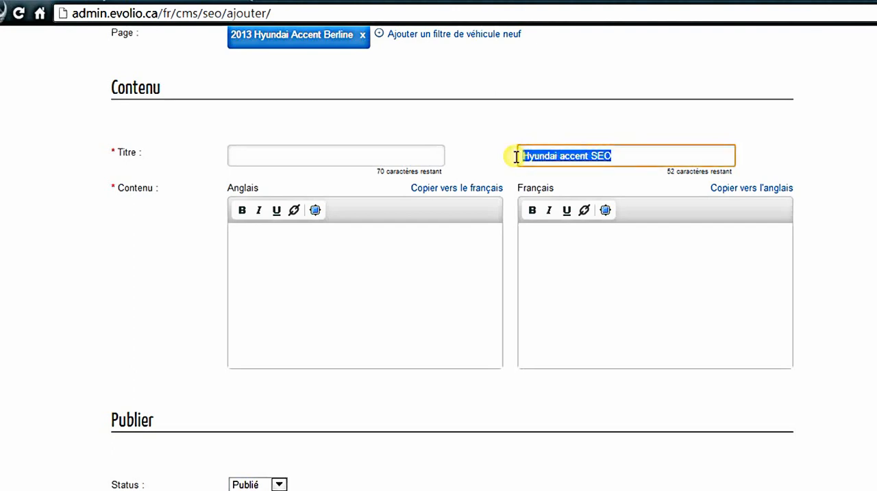
left_click(359, 153)
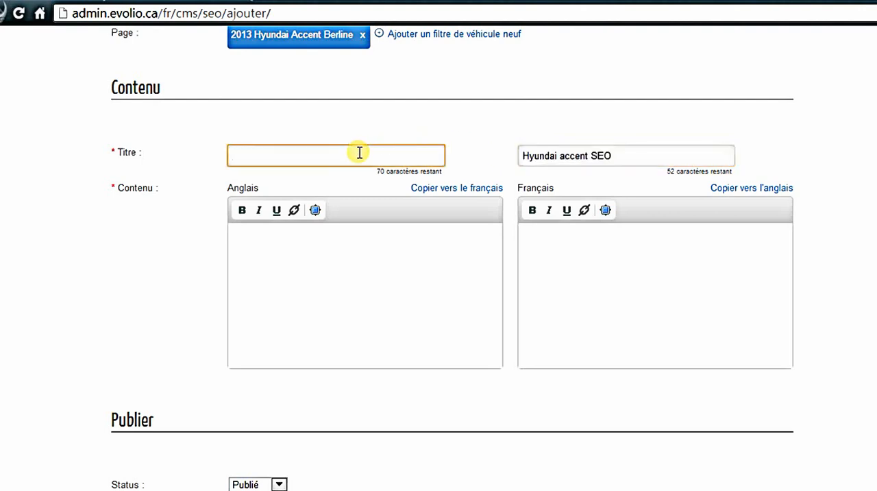
key("ctrl+v")
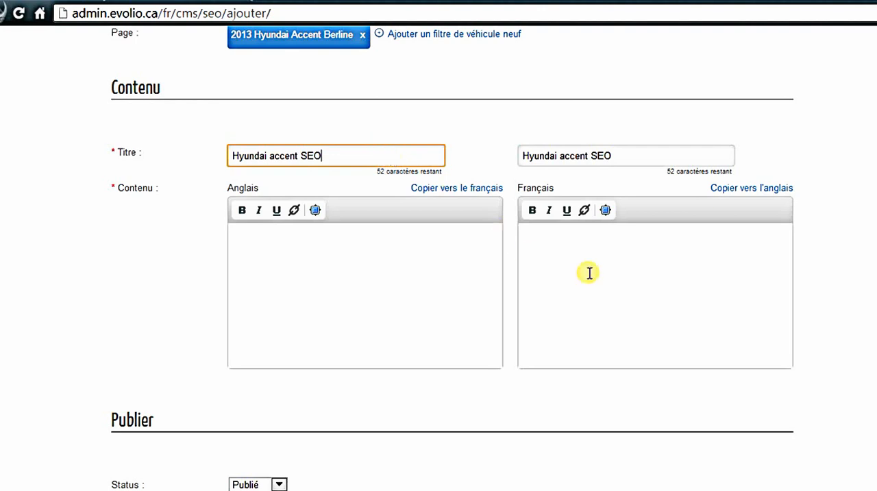
Step: Paste the Lorem ipsum paragraph into the French content and copy it to the English content
left_click(621, 256)
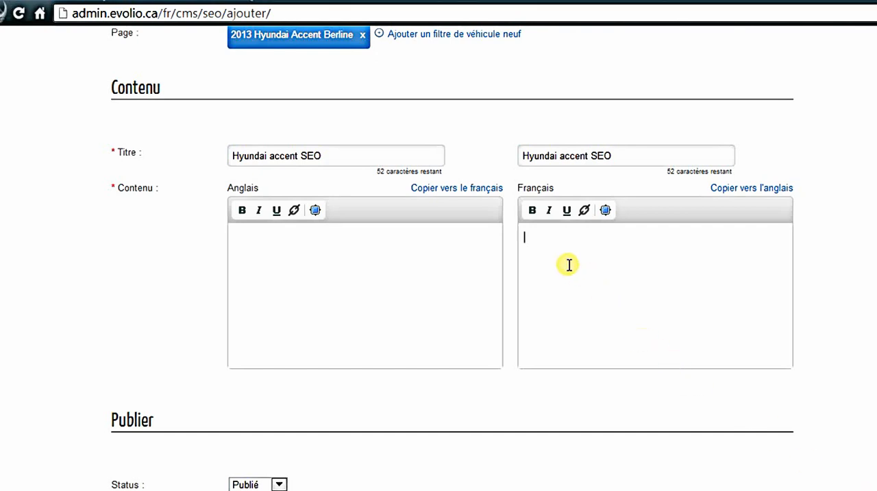
type("Lorem ipsum dolor sit amet, consectetur adipisicing elit, sed do eiusmod tempor incididunt ut labore et dolore magna aliqua. Ut enim ad minim veniam, quis nostrud exercitation ullamco laboris nisi ut aliquip ex ea commodo consequat. Duis aute irure dolor in reprehenderit in voluptate velit esse cillum dolore eu fugiat nulla pariatur. Excepteur sint occaecat cupidatat non proident, sunt in culpa qui officia deserunt mollit anim id est laborum.")
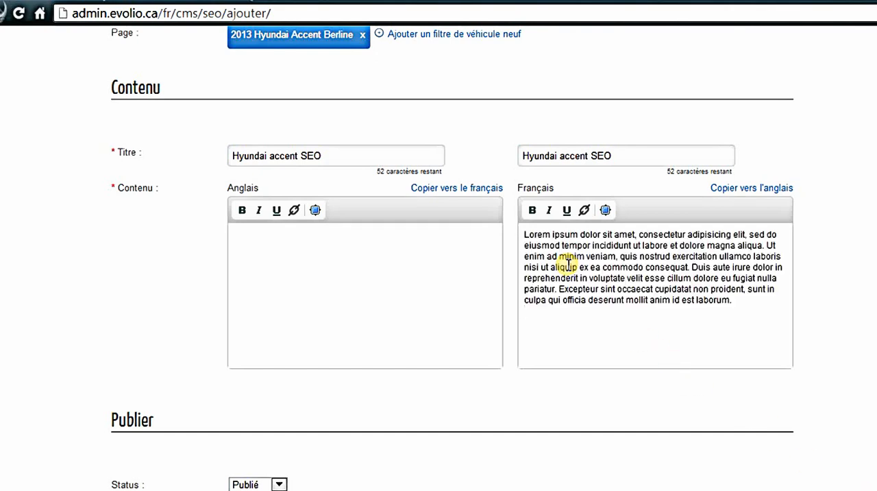
left_click(754, 189)
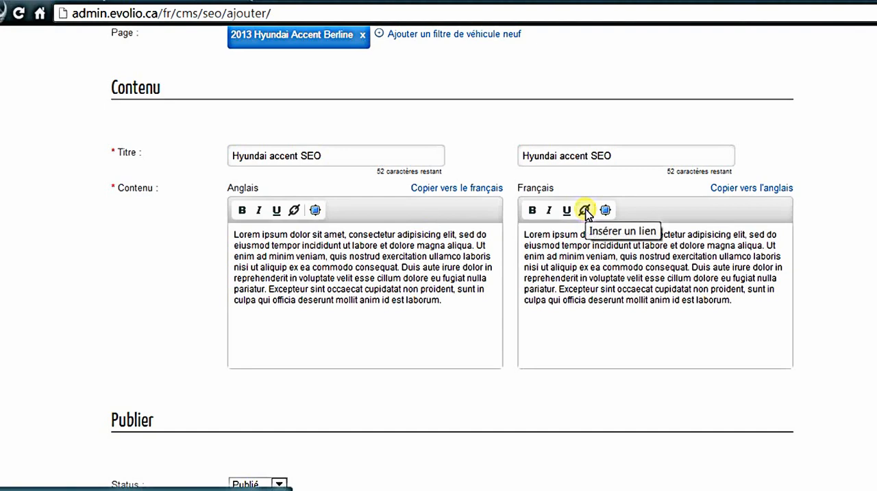
Step: Start inserting a link below the French paragraph with "liens" as its link text
left_click(727, 313)
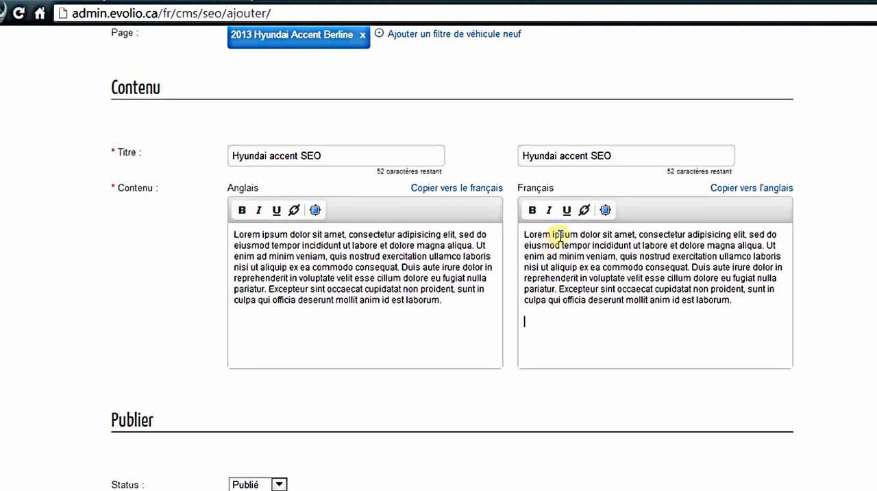
left_click(584, 211)
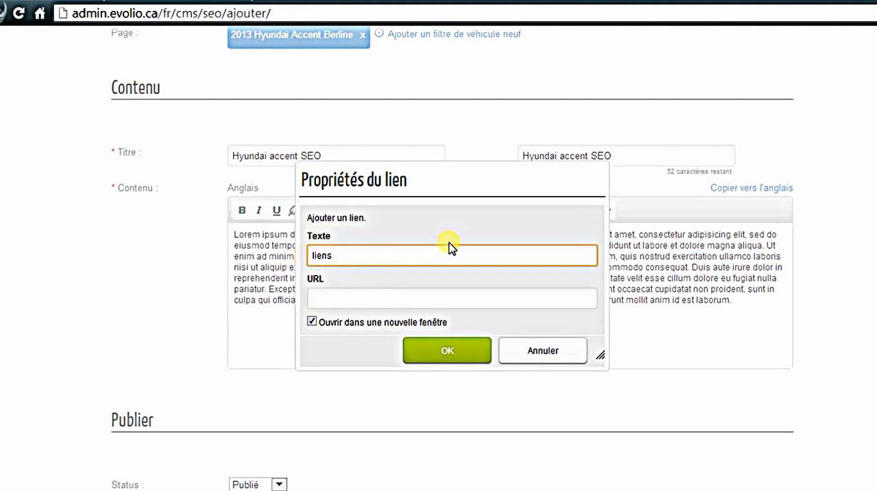
Step: Switch to the PTL Boul Saint-Laurent dealership site and open the Hyundai Accent Berline 2013 new-vehicle page
left_click(27, 2)
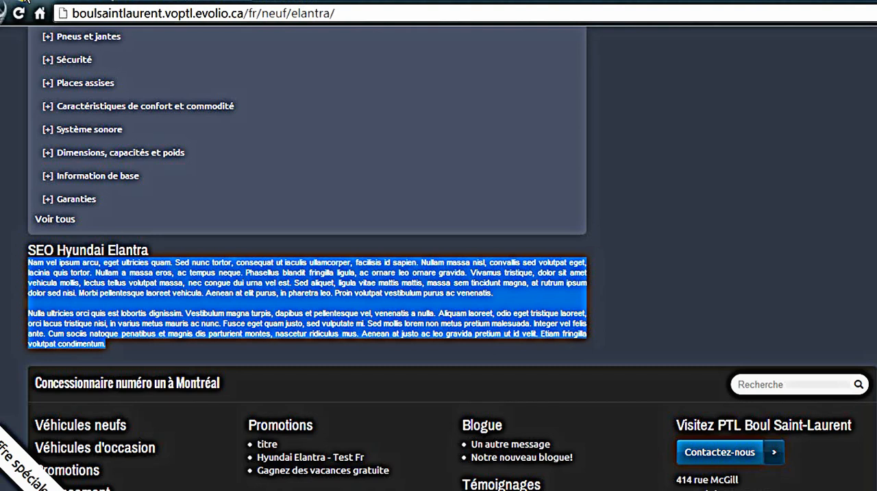
scroll(364, 188, "up", 7)
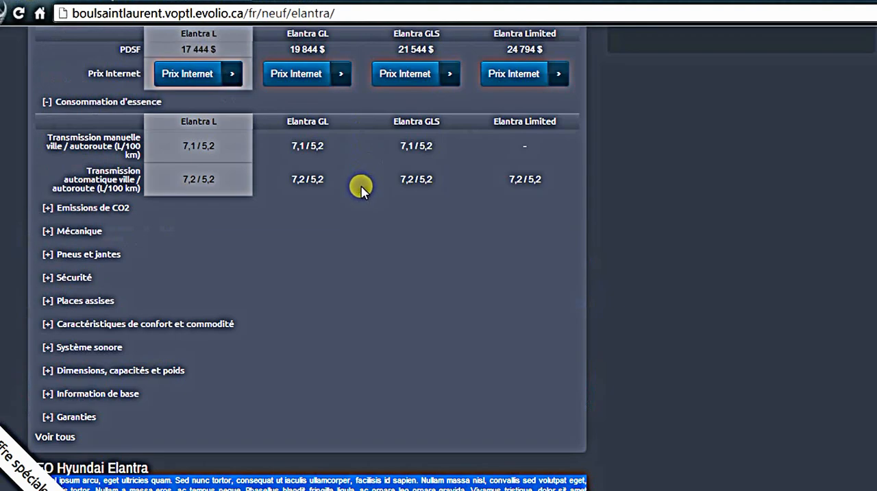
scroll(362, 191, "up", 1)
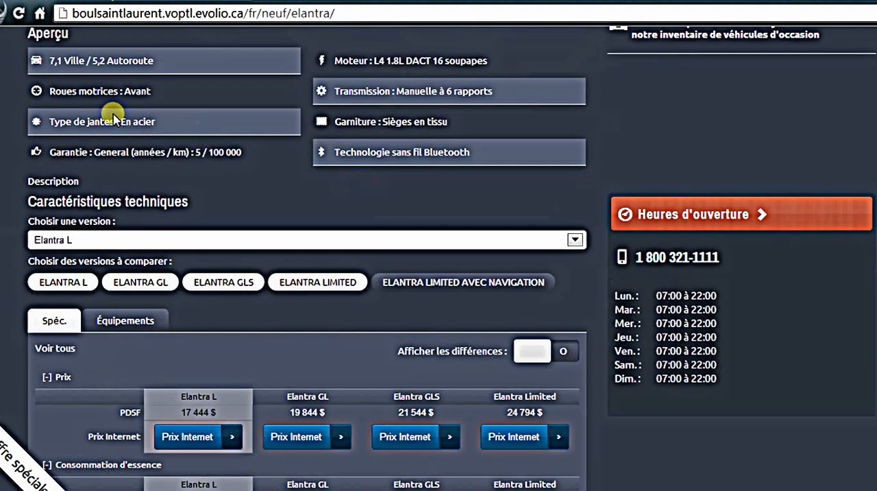
scroll(113, 117, "up", 3)
scroll(113, 118, "up", 5)
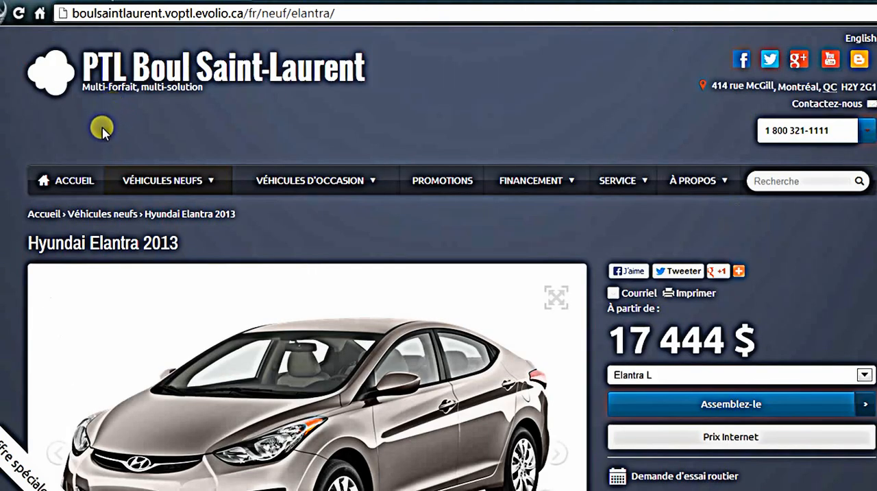
mouse_move(185, 184)
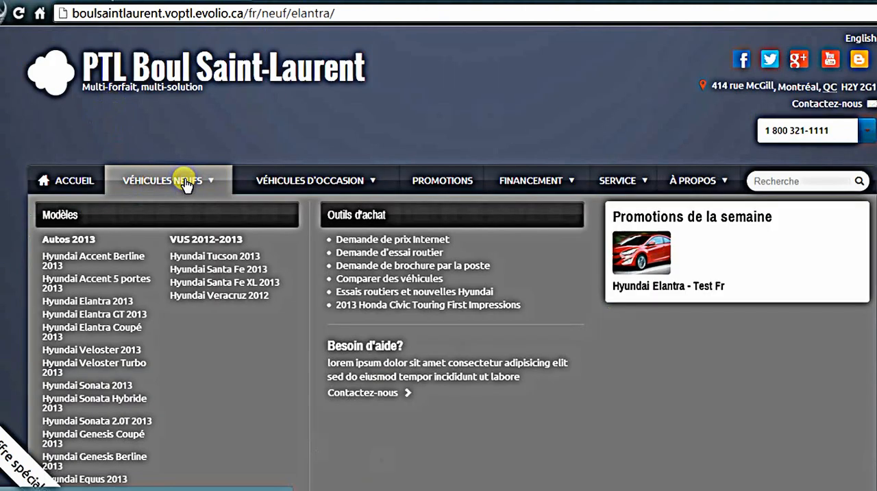
left_click(92, 261)
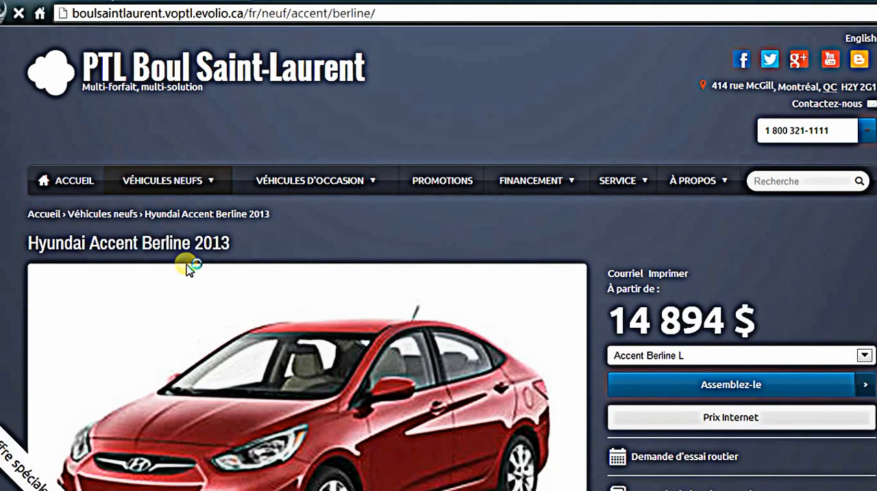
Step: Open the Assemblez-le configurator for the Accent Berline L and look over its colour and powertrain options
scroll(620, 328, "down", 1)
scroll(630, 327, "down", 2)
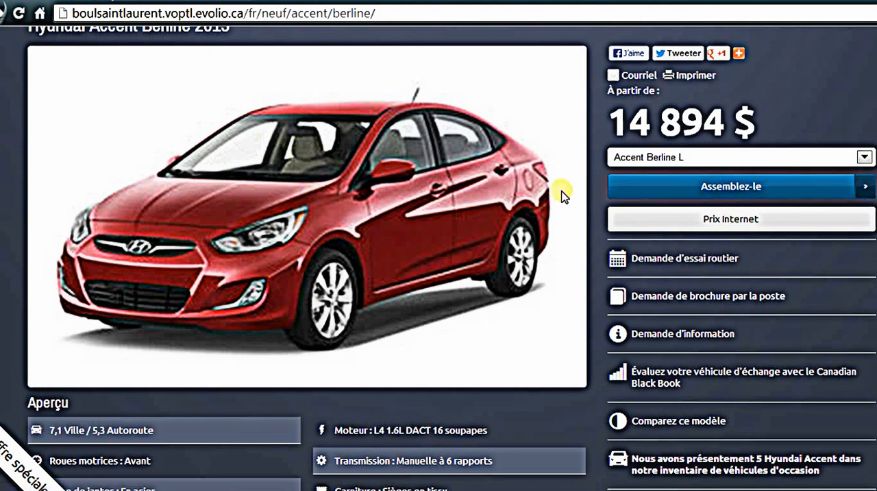
left_click(753, 188)
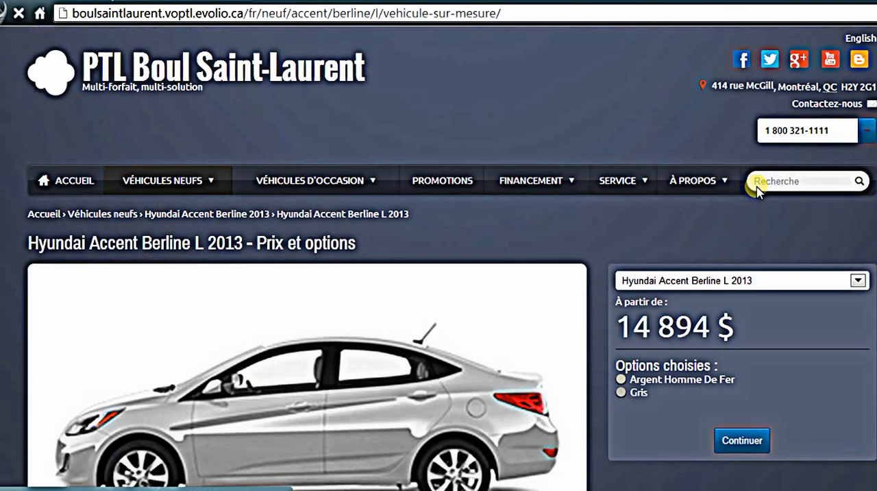
scroll(630, 313, "down", 3)
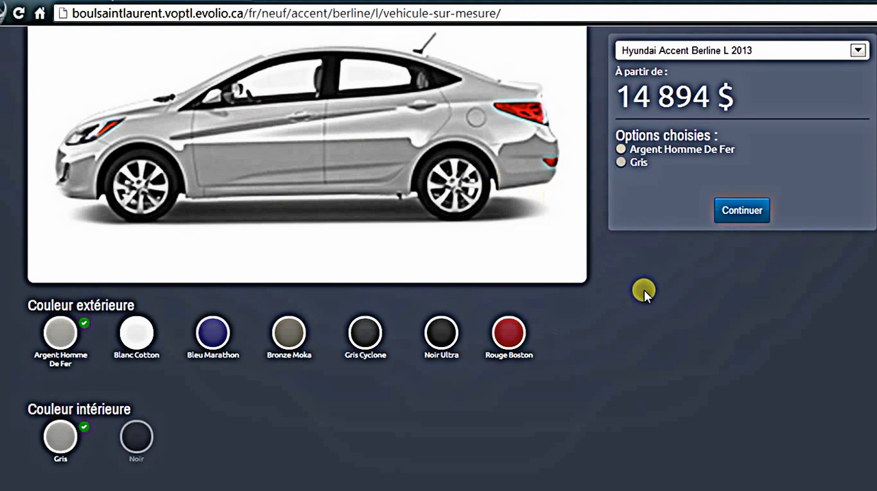
scroll(644, 290, "down", 4)
scroll(644, 290, "up", 2)
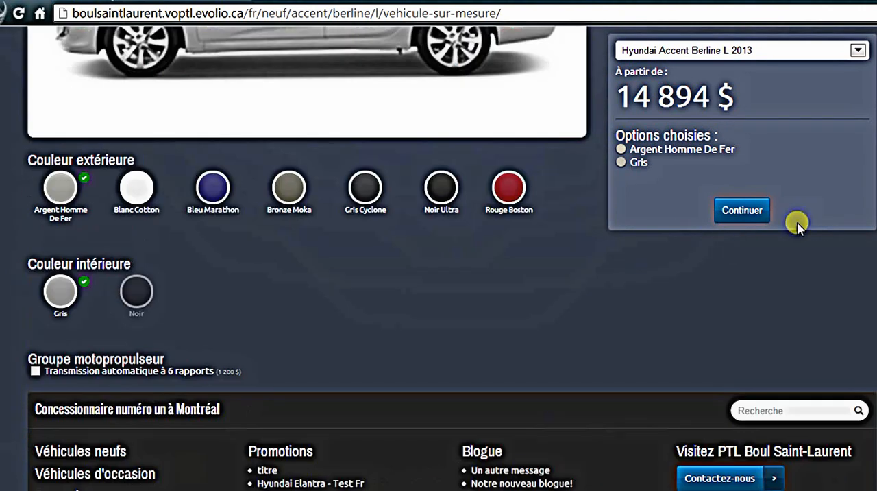
Step: Review the Prix Internet request form for the configured Accent Berline L and return to the configurator
left_click(742, 213)
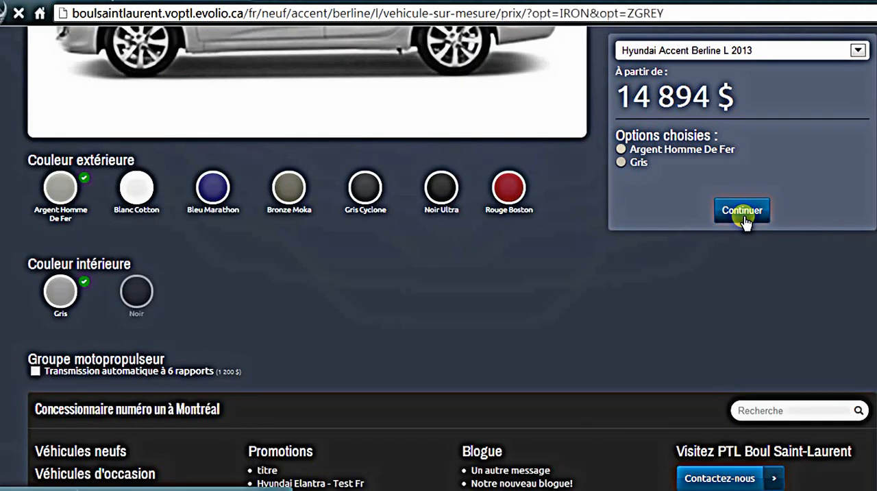
scroll(646, 375, "down", 3)
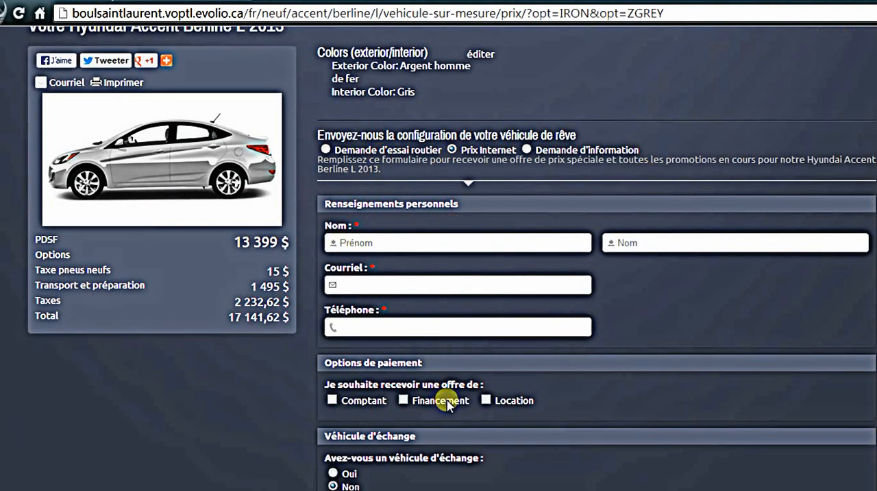
scroll(591, 370, "down", 1)
scroll(592, 374, "up", 1)
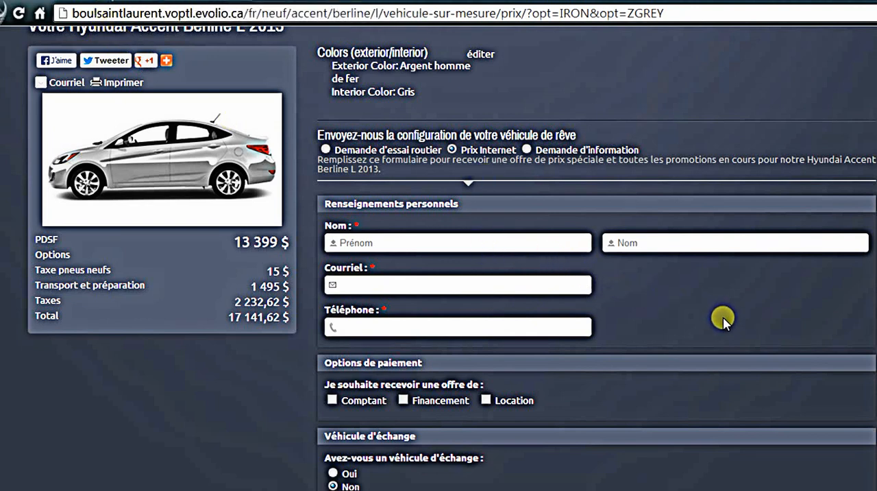
key("alt+Left")
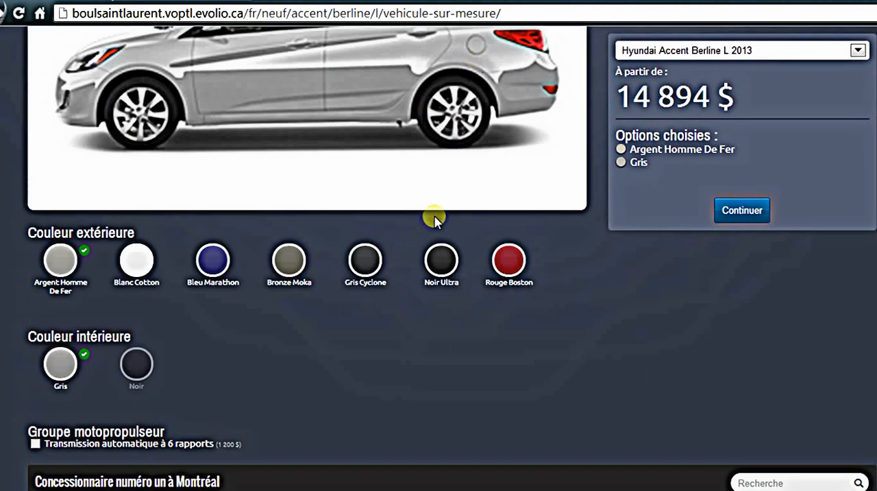
Step: Copy the Accent Berline L configurator page's address and paste it as the link's URL in the Evolio CMS link properties
scroll(435, 217, "up", 4)
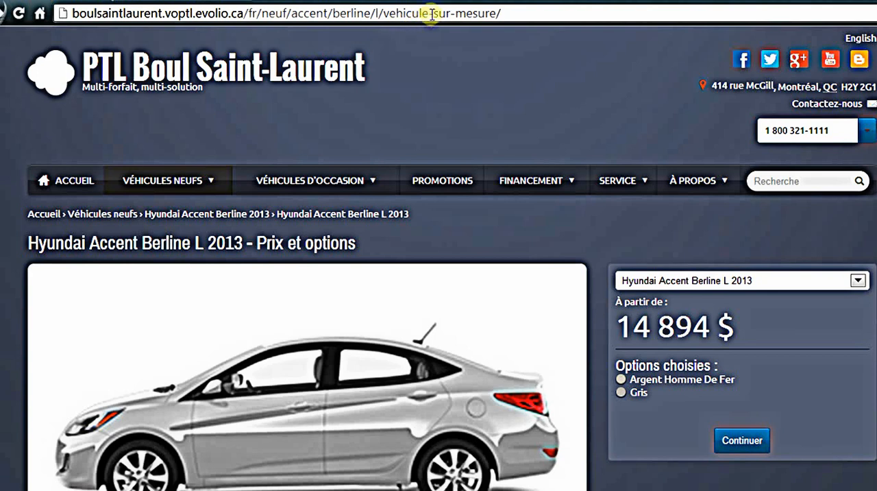
left_click(262, 13)
key("ctrl+c")
right_click(272, 15)
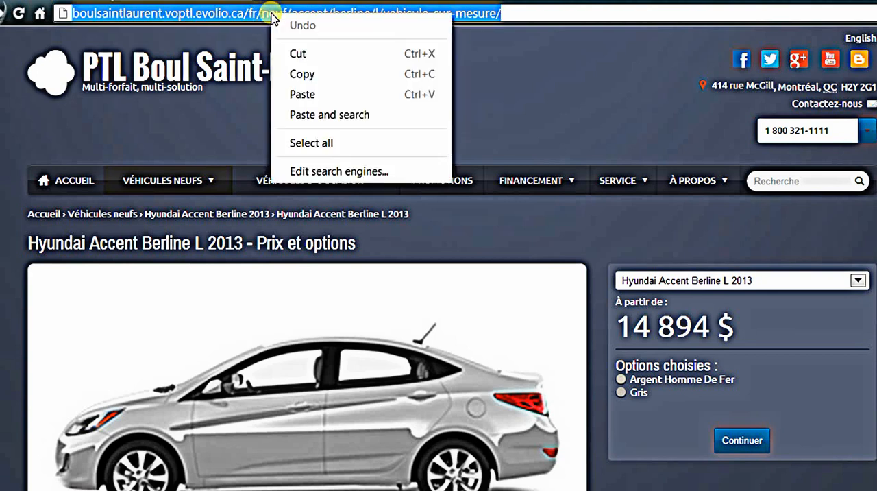
left_click(297, 74)
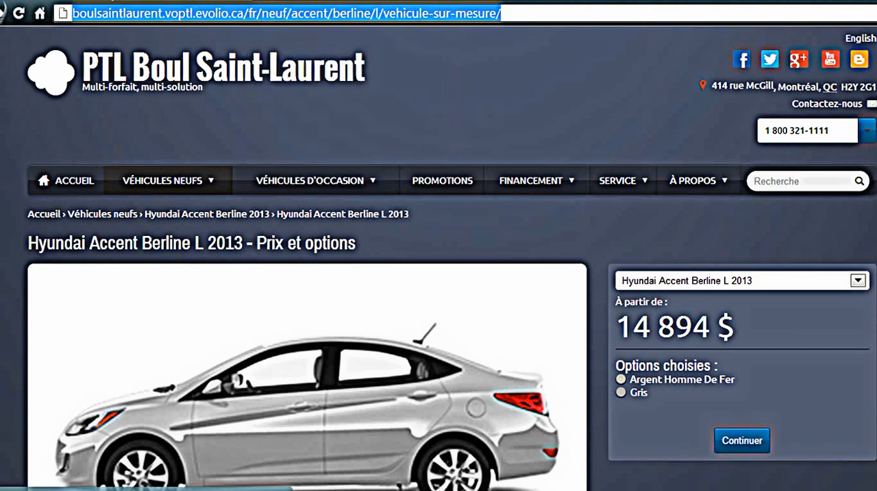
left_click(161, 3)
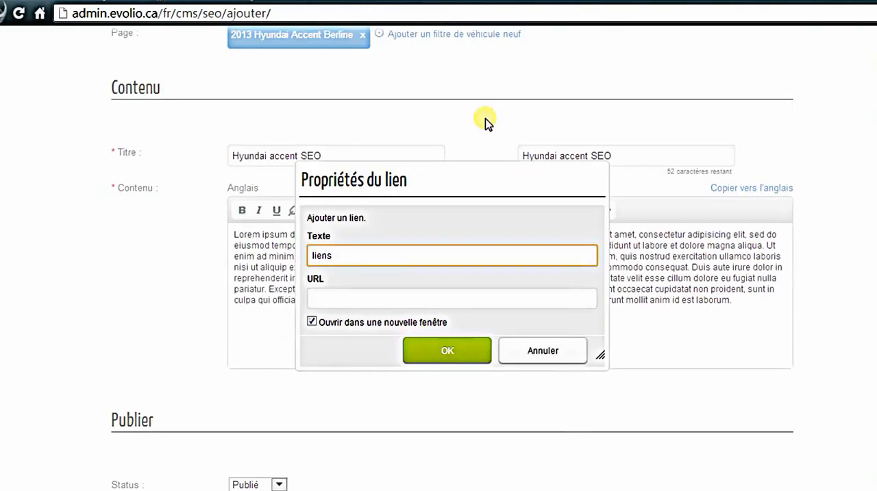
right_click(343, 301)
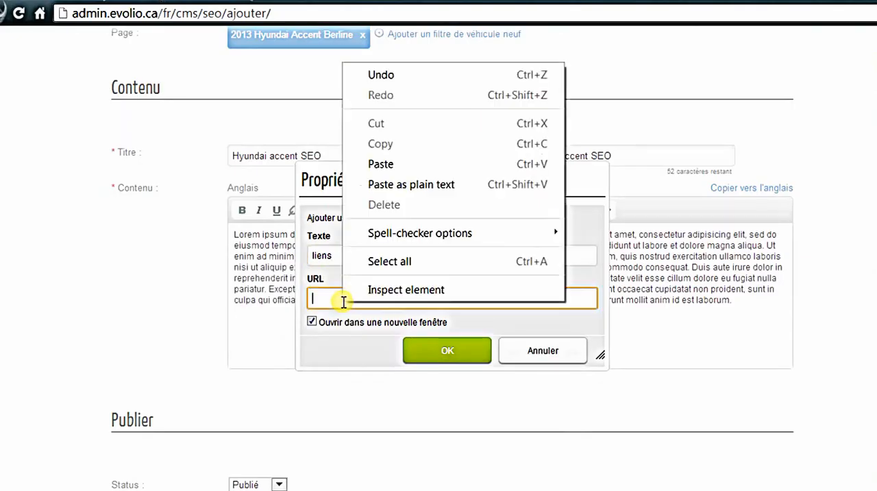
left_click(396, 166)
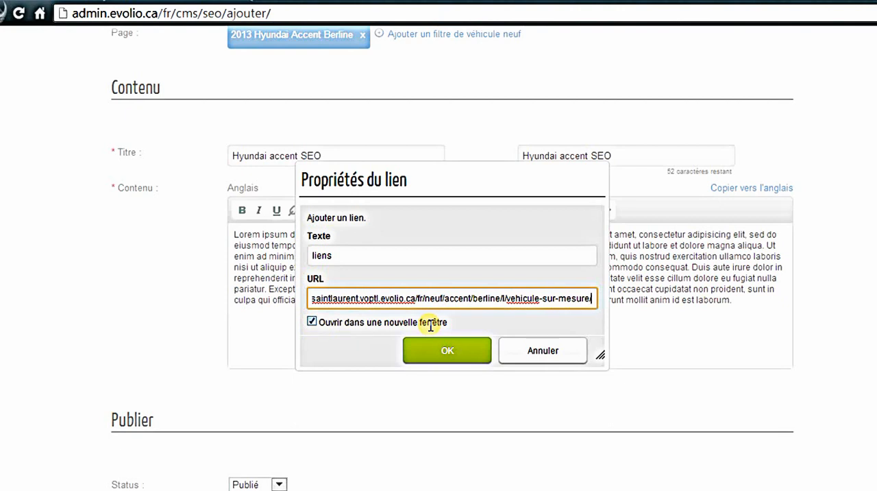
Step: Insert the "liens" link with opening in a new window turned off, and copy the French content to the English version
left_click(312, 321)
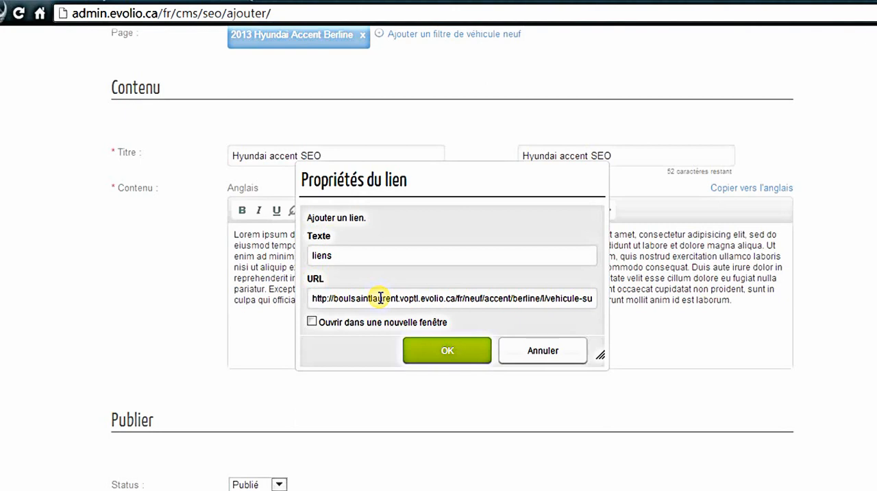
left_click(431, 352)
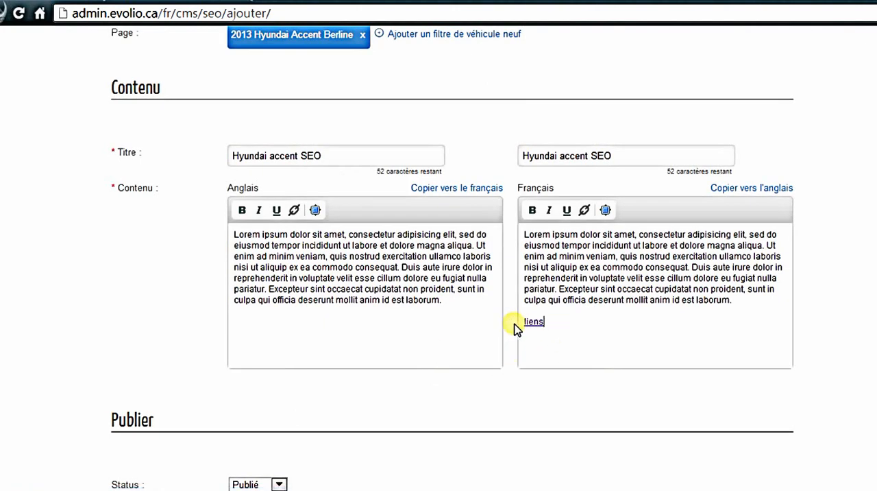
left_click(764, 189)
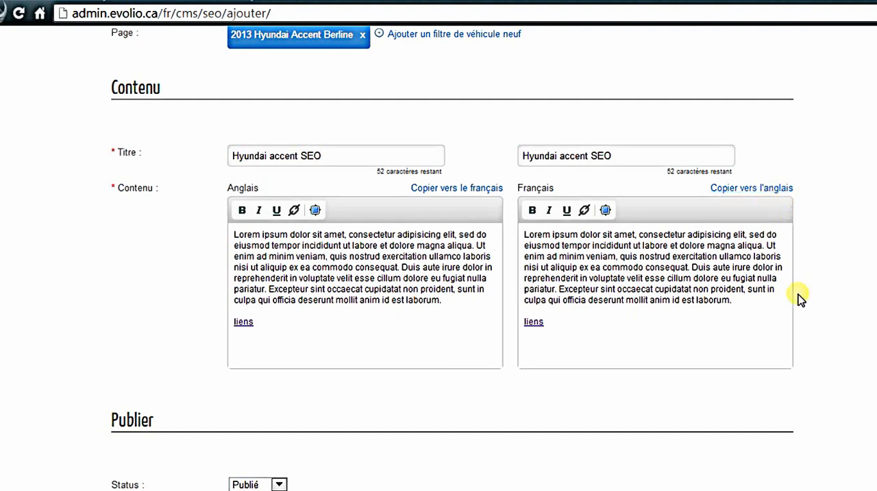
Step: Set the SEO text's publication date to 01/08/2013 instead of immediate publication
scroll(368, 357, "down", 3)
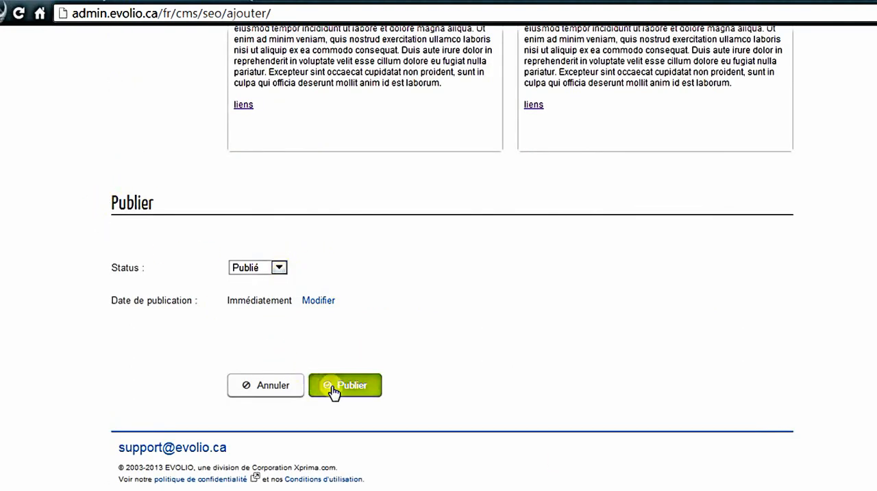
left_click(319, 301)
left_click(244, 302)
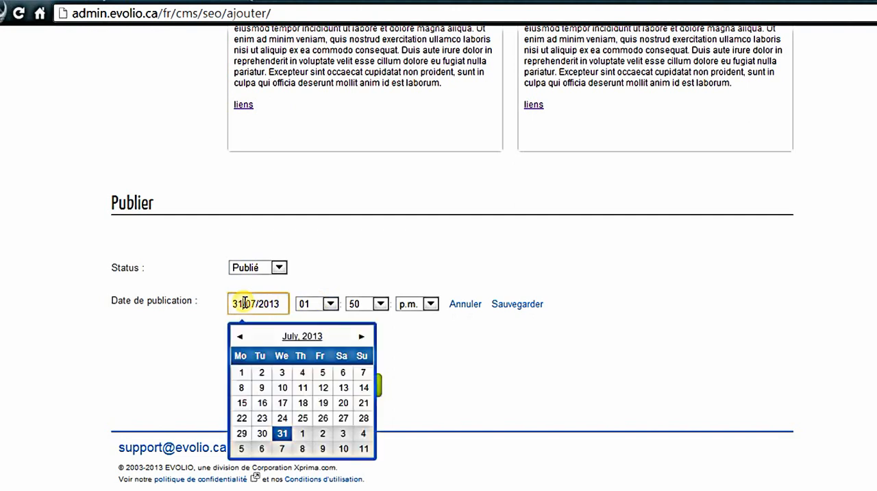
left_click(302, 433)
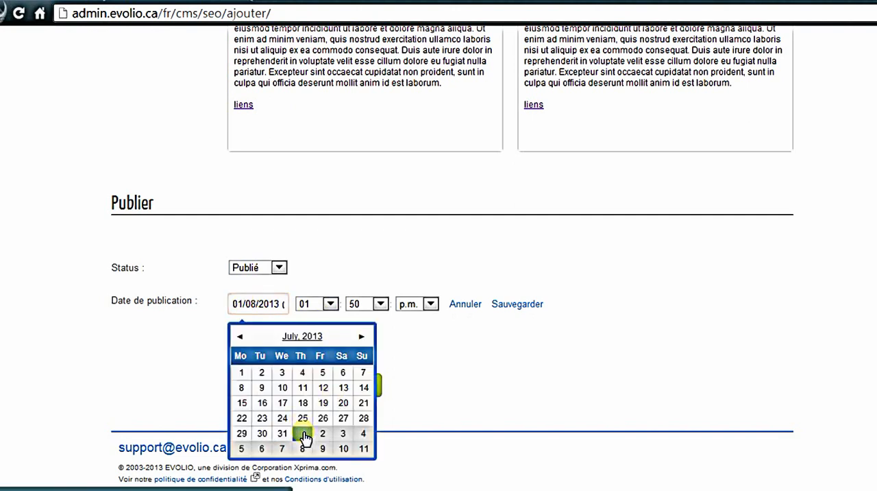
left_click(361, 336)
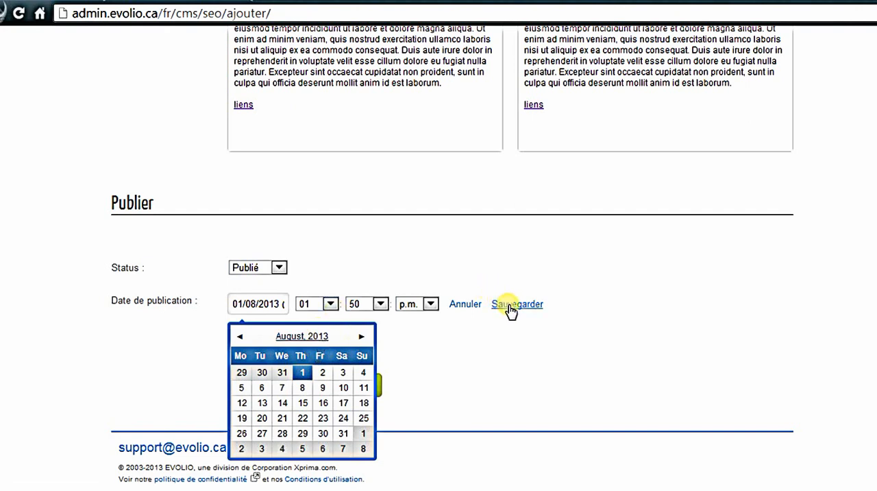
Step: Set the publication time to 09:00 a.m. and publish the SEO text
left_click(330, 304)
left_click(304, 410)
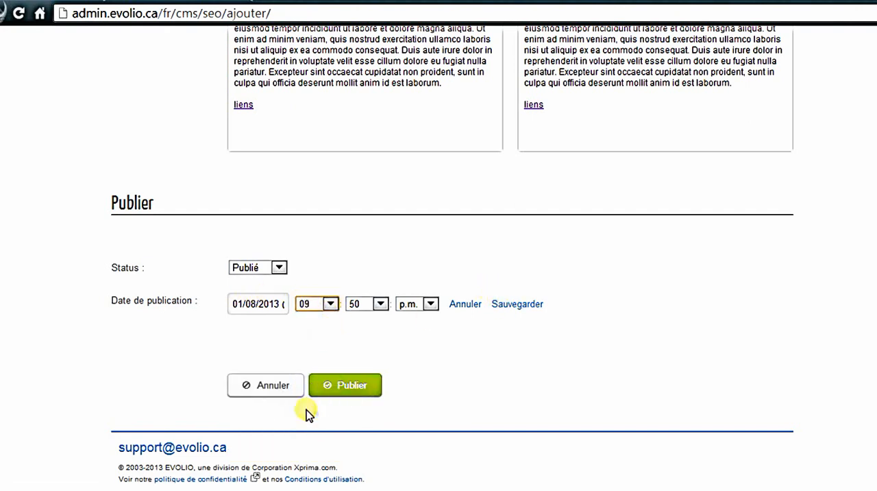
left_click(373, 310)
left_click(380, 266)
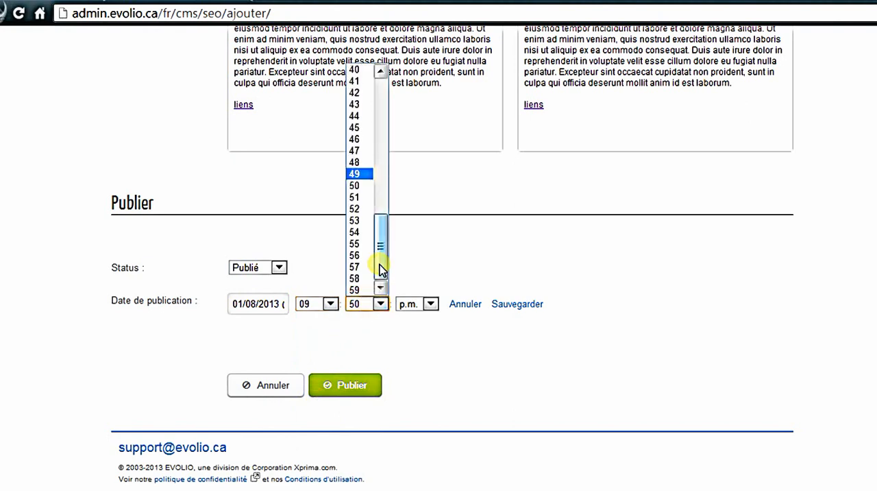
left_click_drag(378, 264, 372, 119)
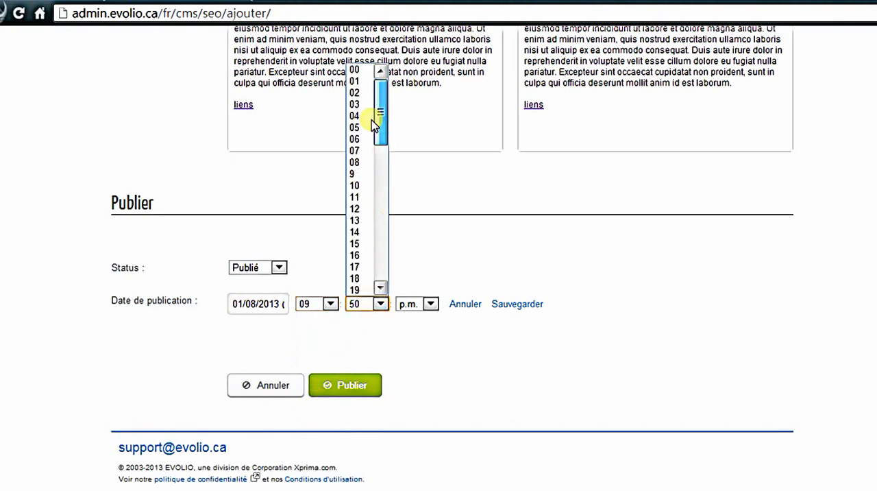
left_click(357, 69)
left_click(418, 303)
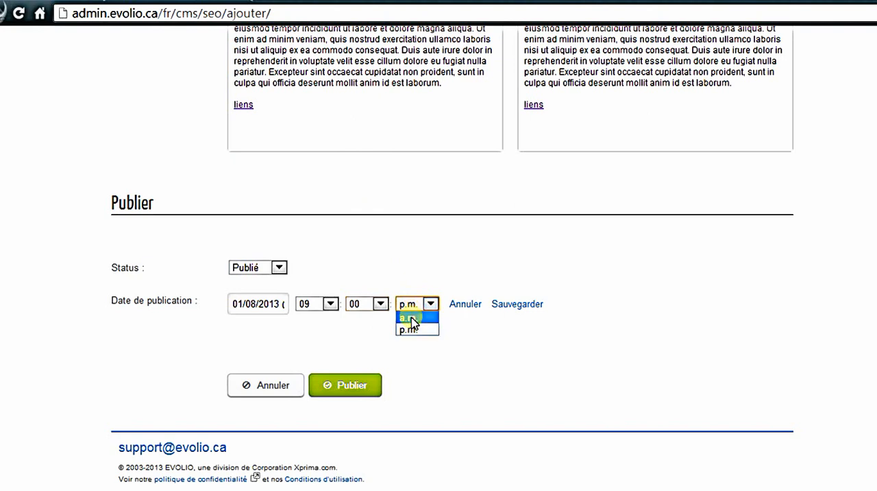
left_click(411, 318)
left_click(352, 388)
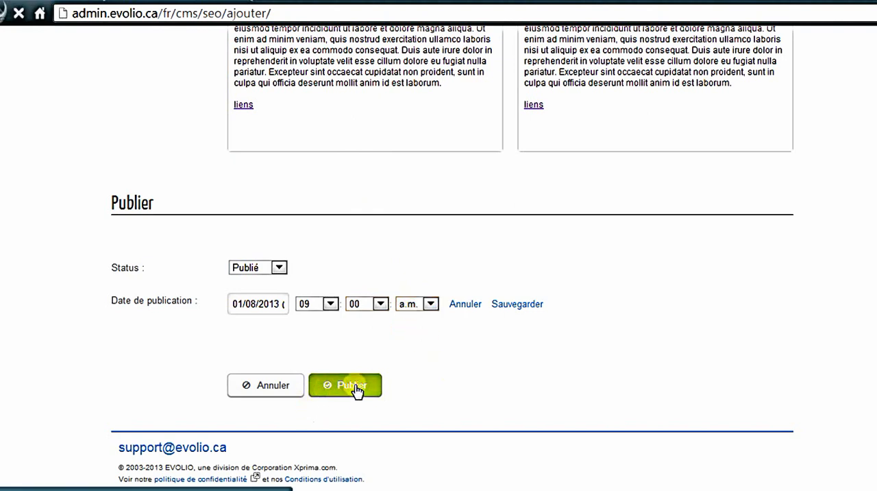